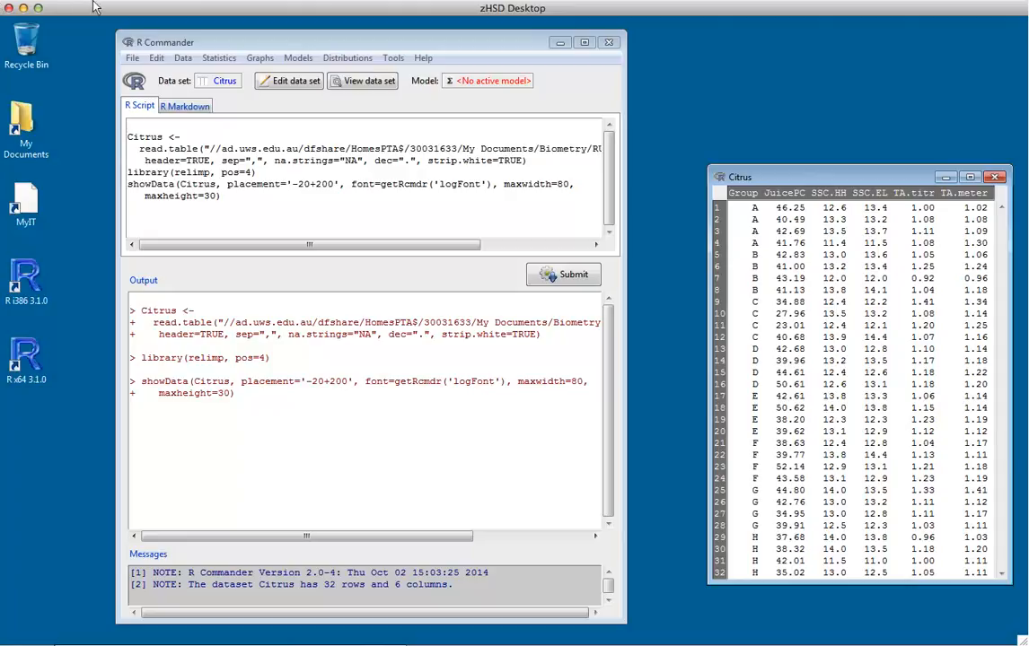
- Fit a linear regression named RegModel.1 on the Citrus data with TA.meter as response and TA.titr as explanatory variable
{"action": "left_click", "coordinate": [240, 36]}
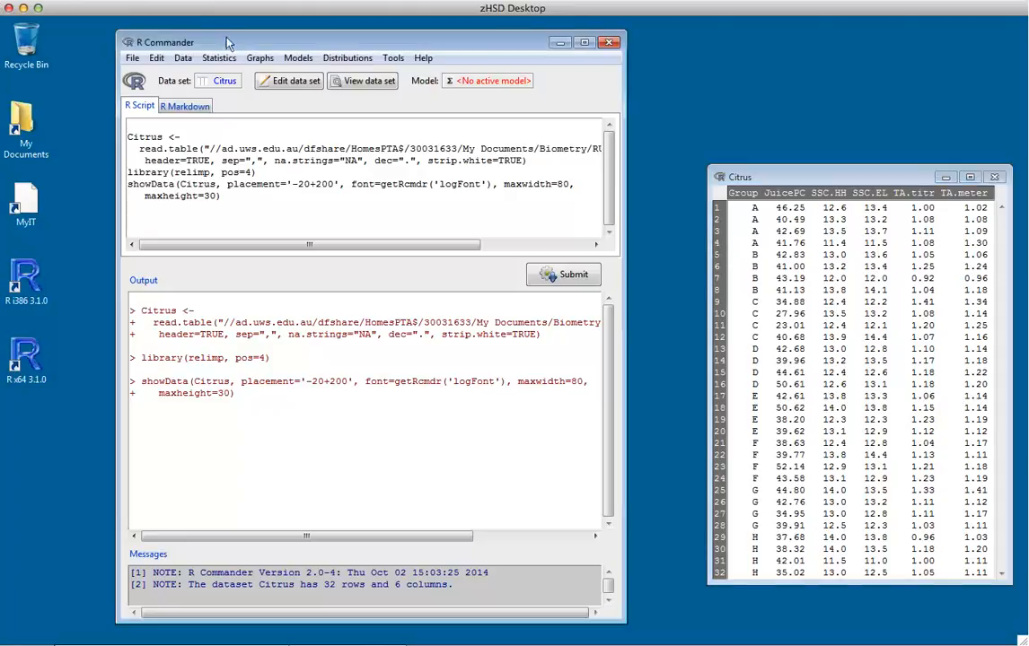
{"action": "left_click", "coordinate": [224, 54]}
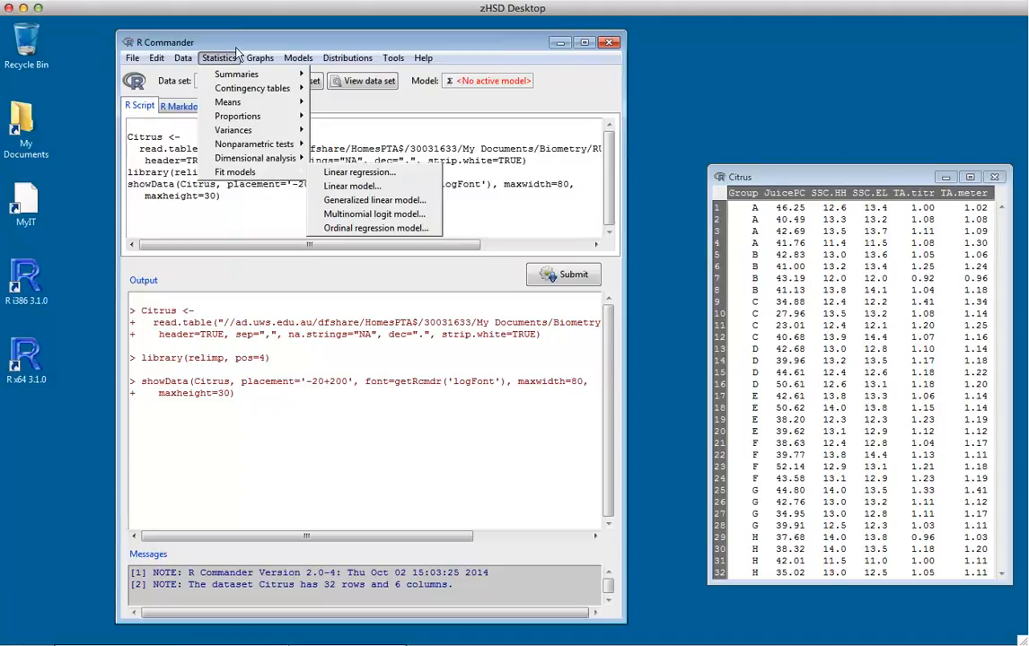
{"action": "left_click", "coordinate": [359, 171]}
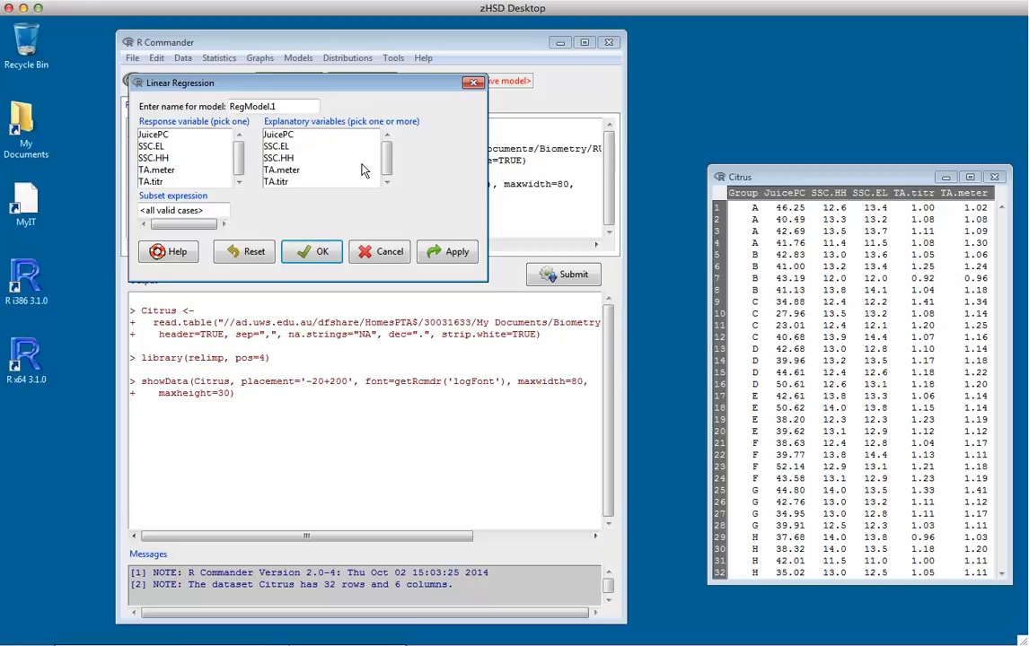
{"action": "left_click", "coordinate": [162, 171]}
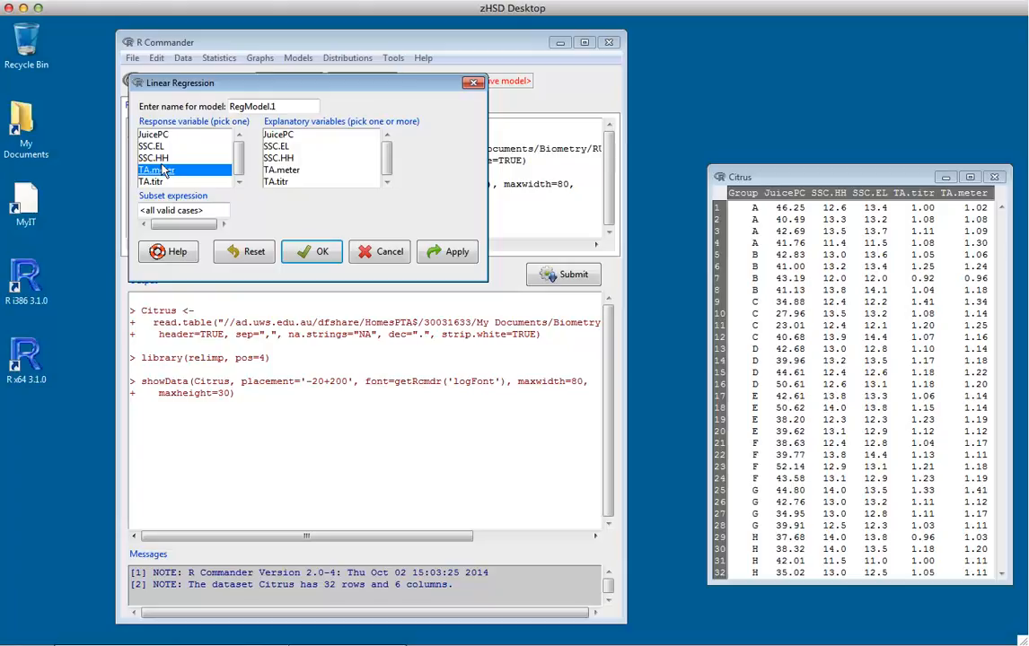
{"action": "left_click", "coordinate": [290, 181]}
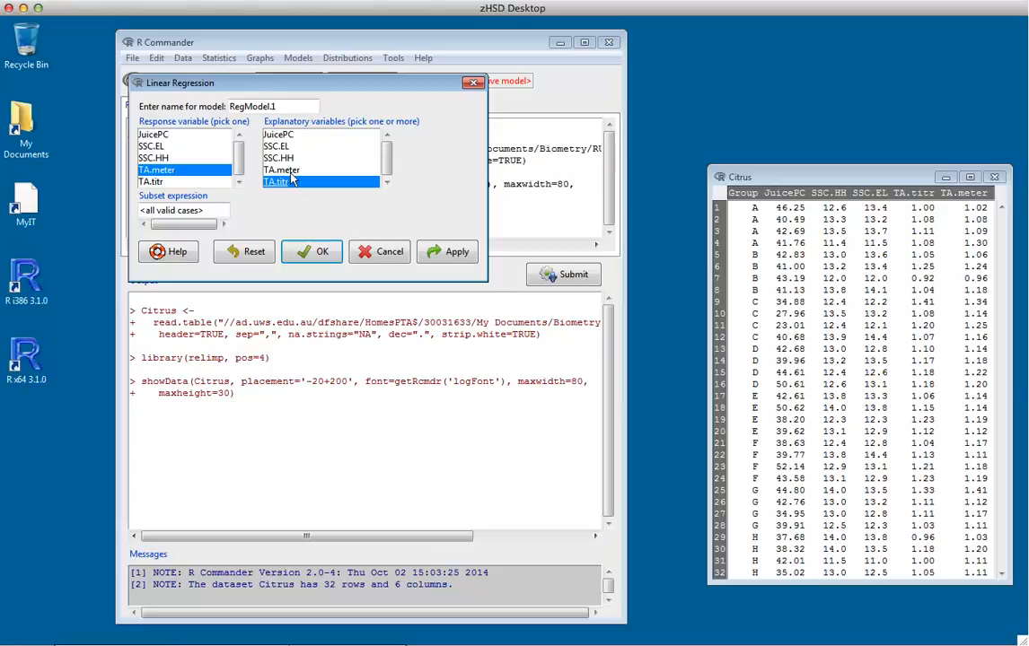
{"action": "left_click", "coordinate": [321, 252]}
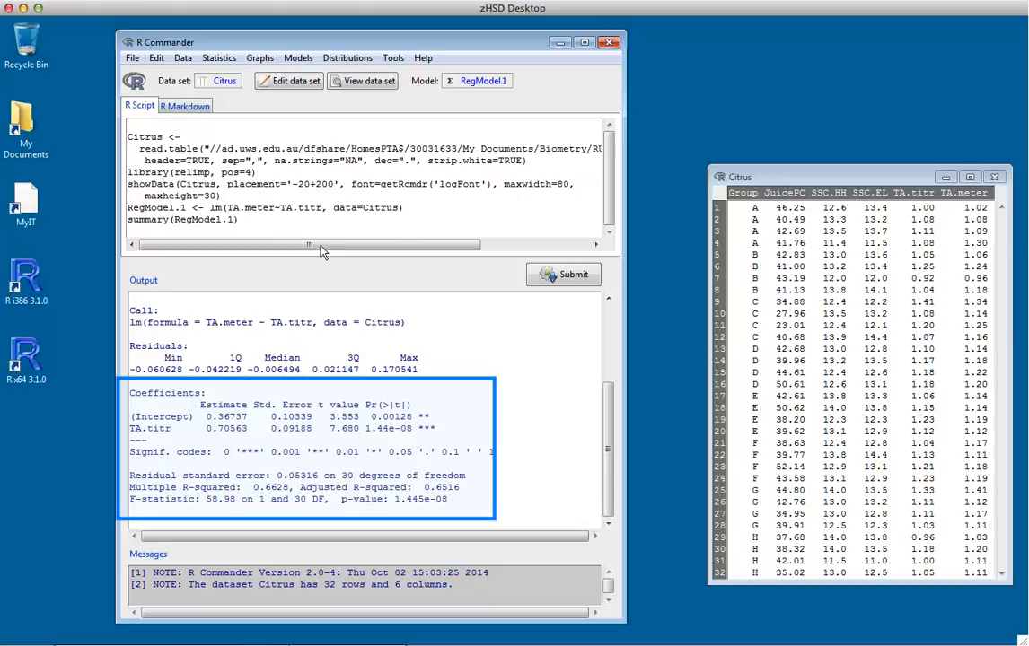
- Create a scatterplot with TA.titr as the x-variable and TA.meter as the y-variable
{"action": "left_click", "coordinate": [256, 57]}
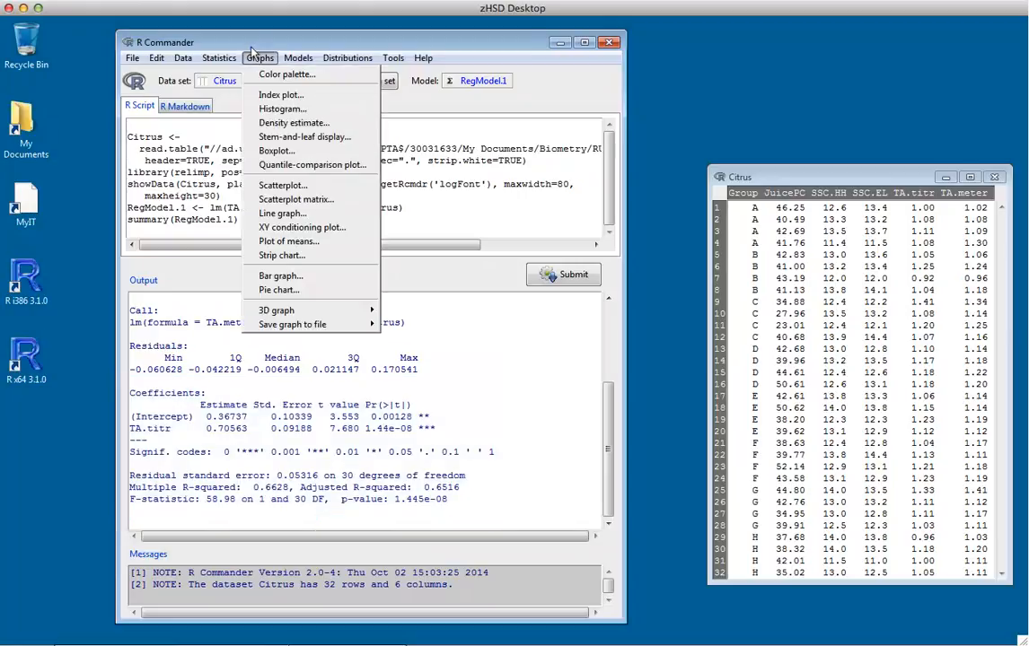
{"action": "left_click", "coordinate": [269, 184]}
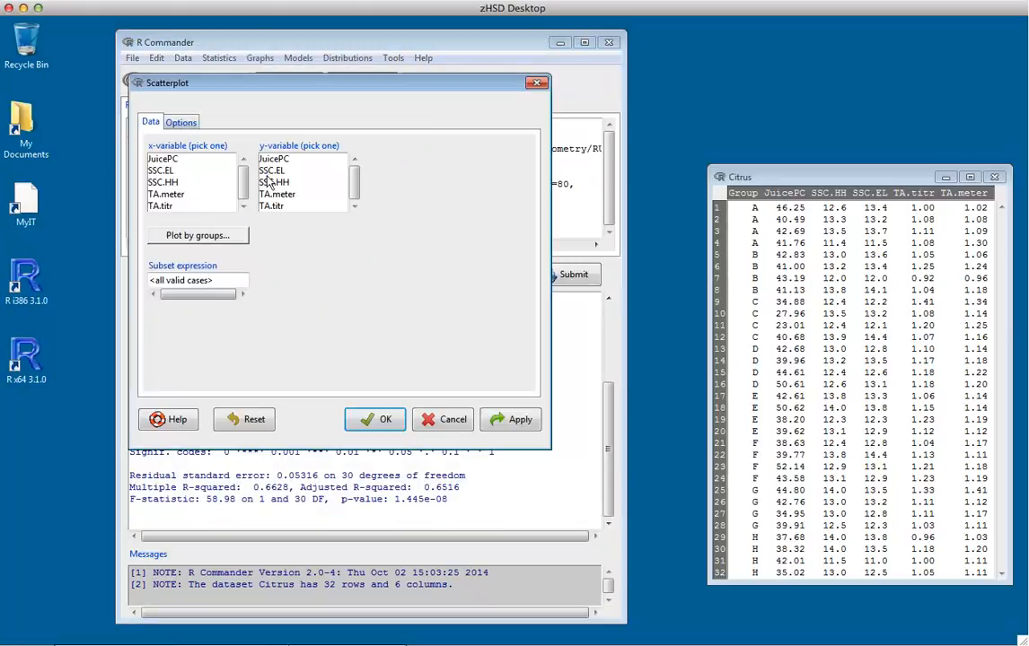
{"action": "left_click", "coordinate": [166, 205]}
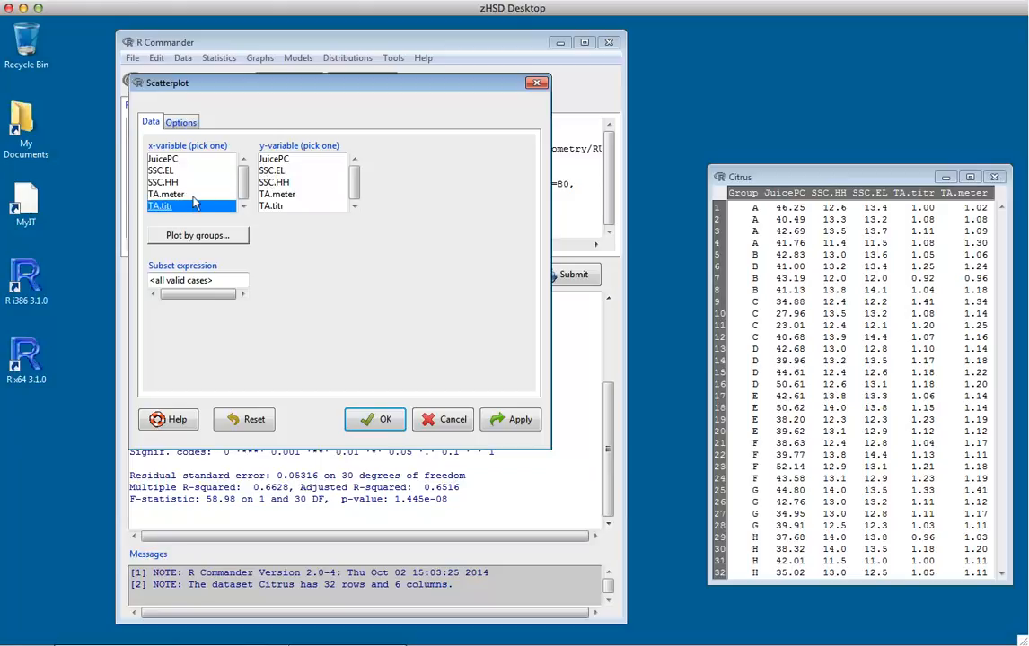
{"action": "left_click", "coordinate": [274, 193]}
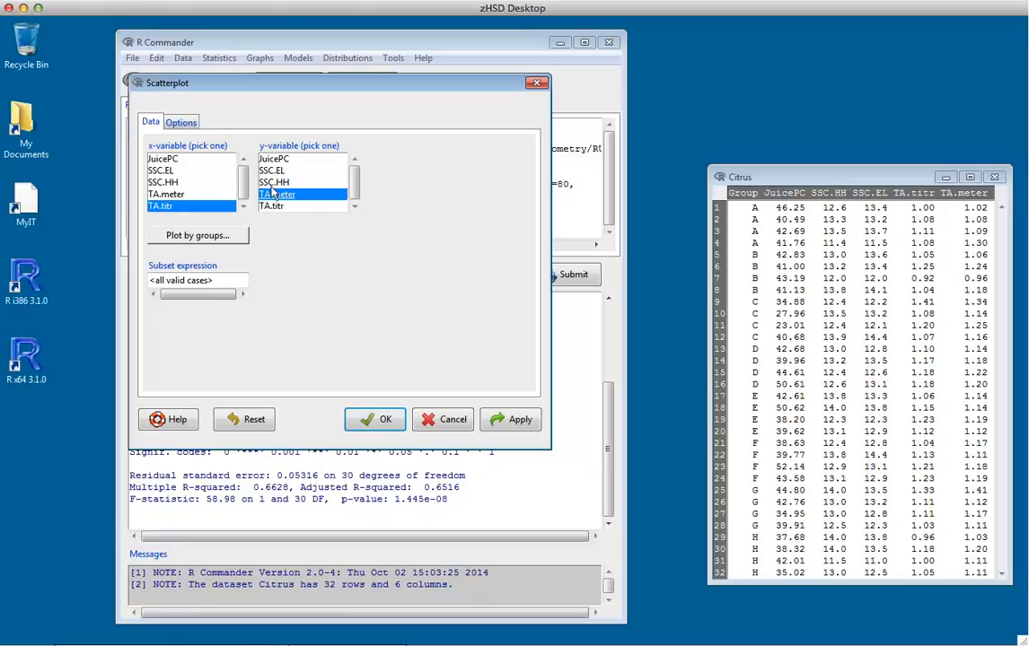
{"action": "left_click", "coordinate": [377, 420]}
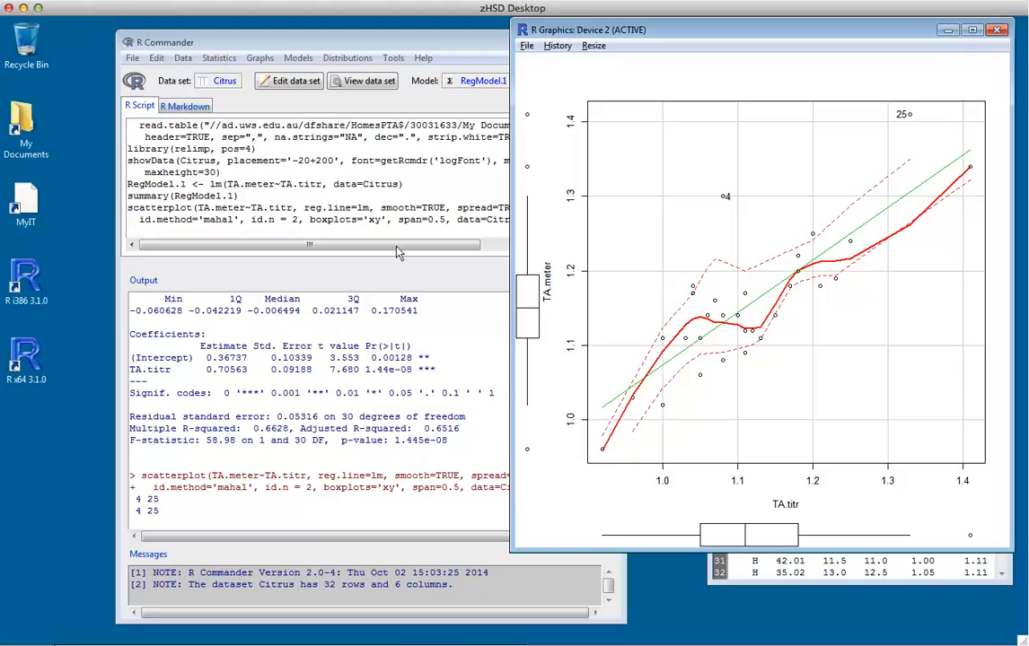
- Redraw the TA.meter against TA.titr scatterplot with the smooth line and spread turned off, and bring the graph to the front
{"action": "left_click", "coordinate": [400, 42]}
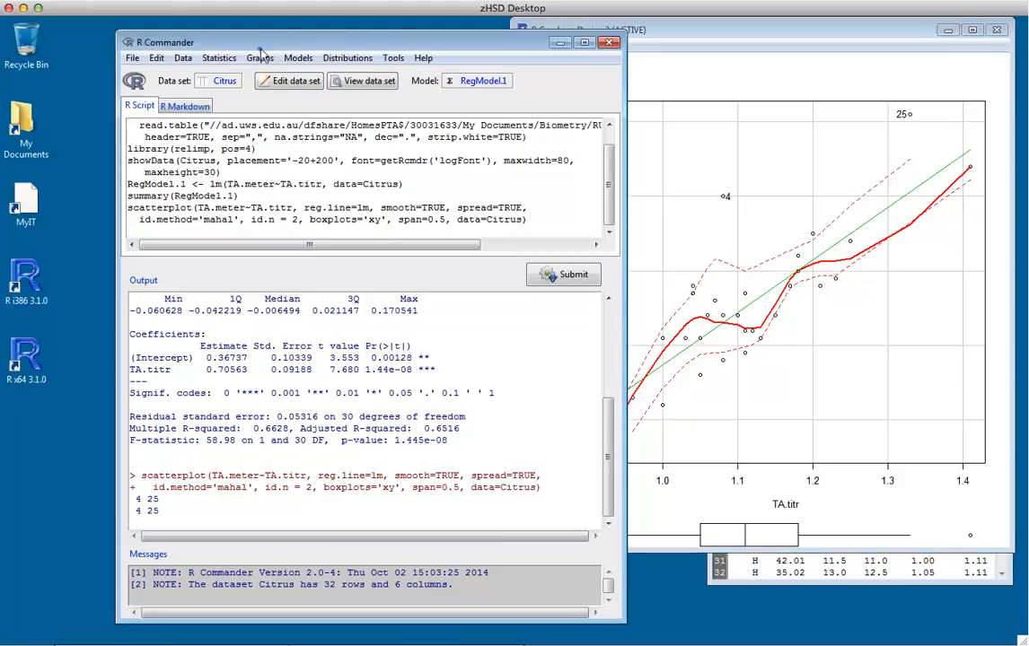
{"action": "left_click", "coordinate": [259, 57]}
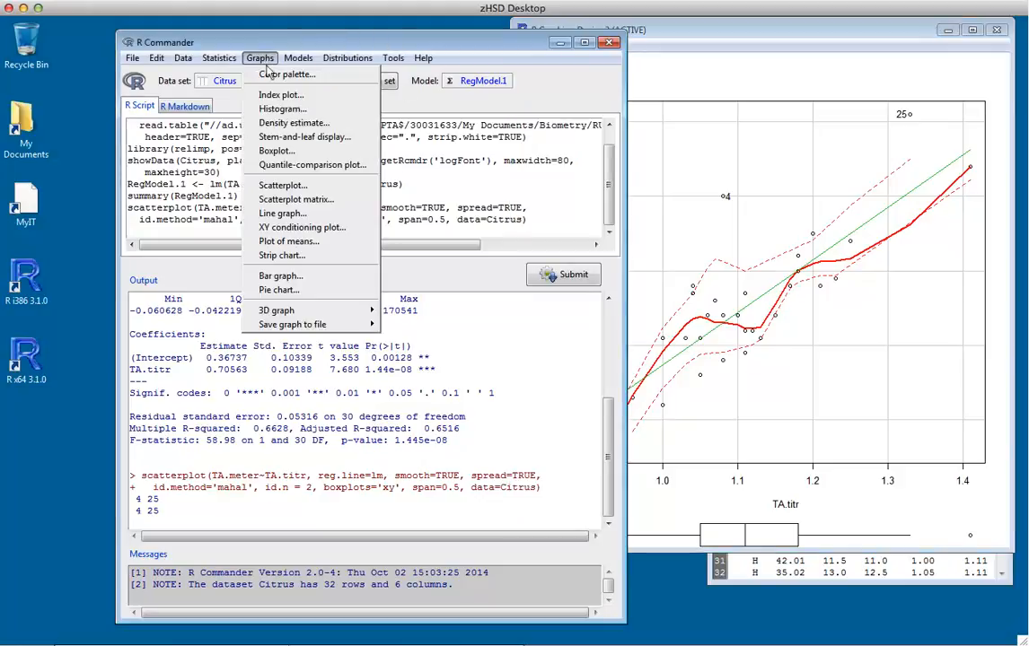
{"action": "left_click", "coordinate": [249, 183]}
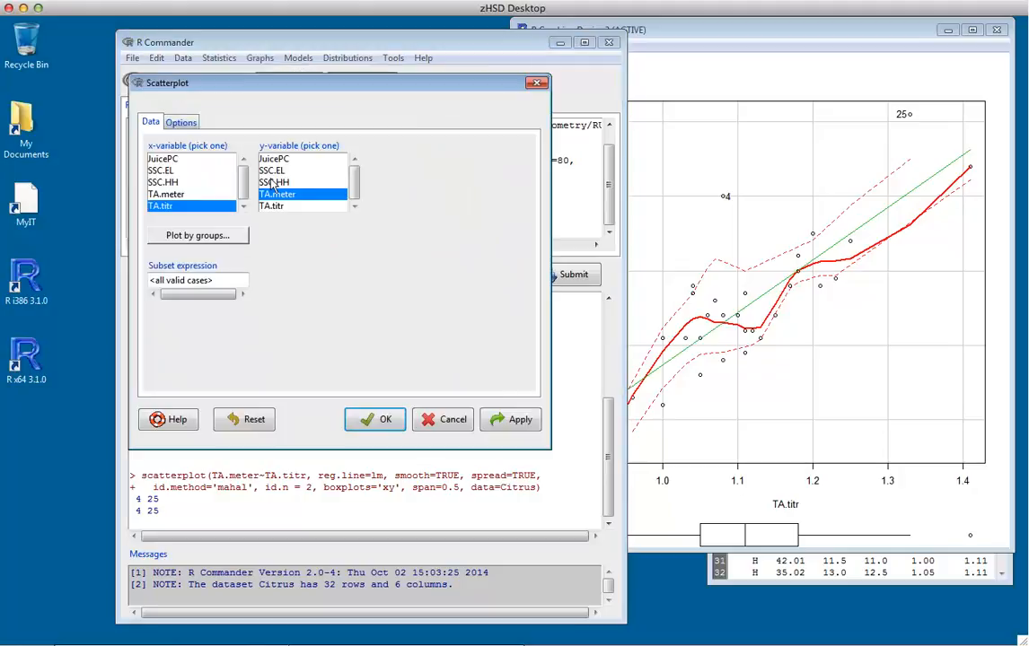
{"action": "left_click", "coordinate": [163, 118]}
{"action": "left_click", "coordinate": [155, 252]}
{"action": "left_click", "coordinate": [155, 267]}
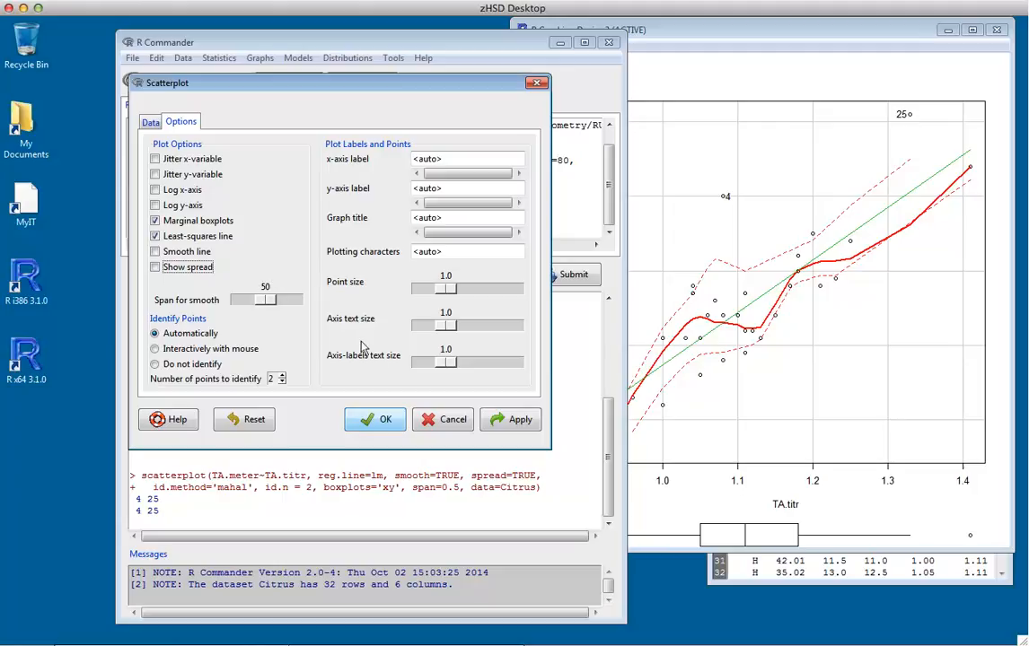
{"action": "left_click", "coordinate": [373, 419]}
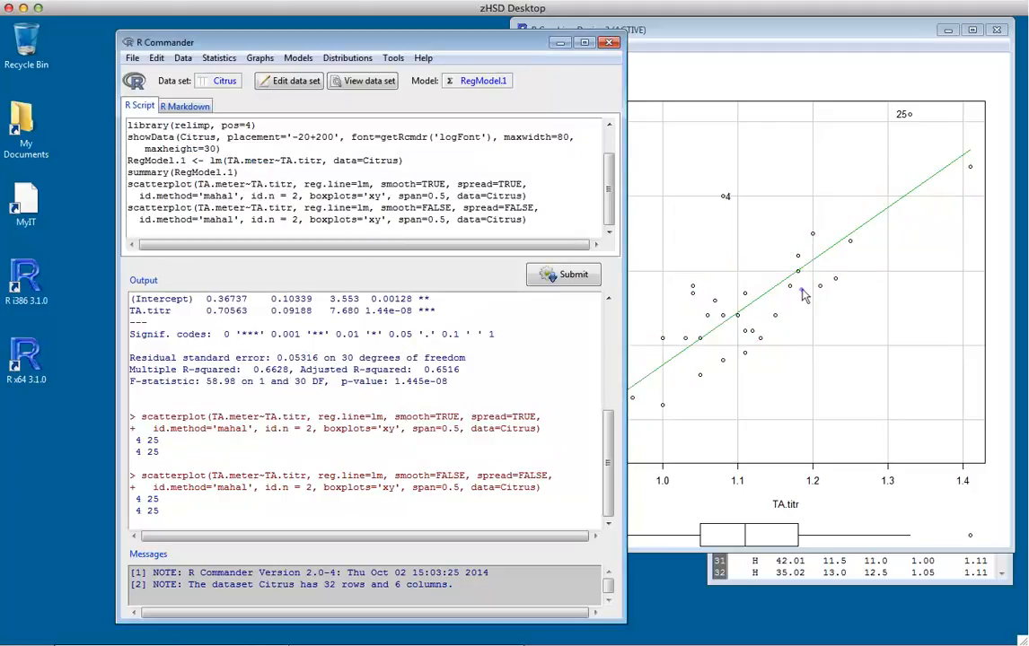
{"action": "left_click", "coordinate": [804, 296]}
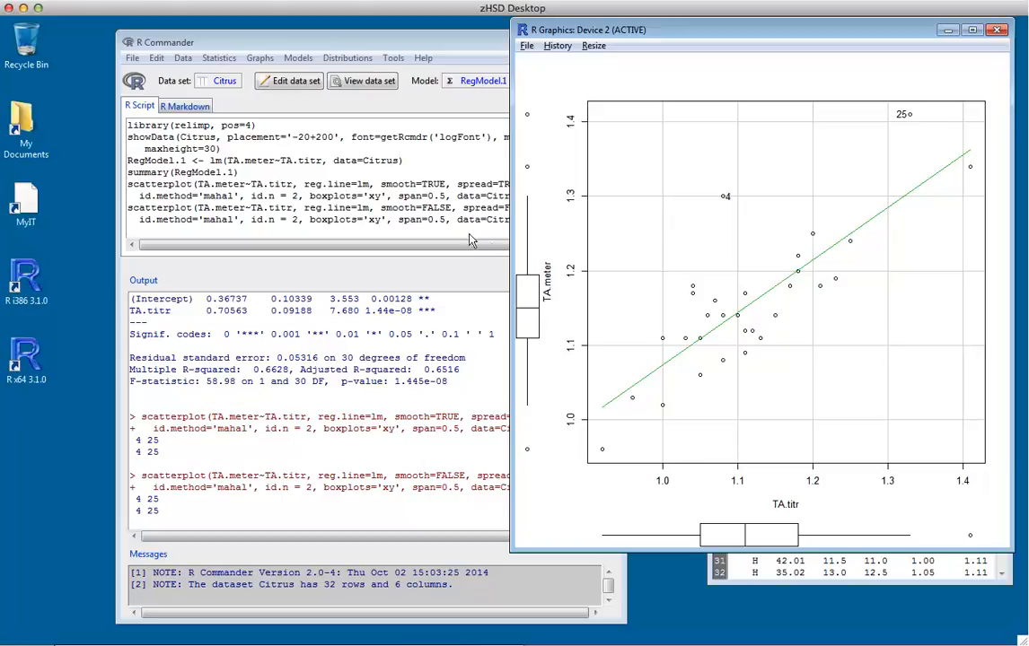
- Produce the basic diagnostic plots for RegModel.1 and bring the graphics window to the front
{"action": "left_click", "coordinate": [339, 42]}
{"action": "left_click", "coordinate": [286, 57]}
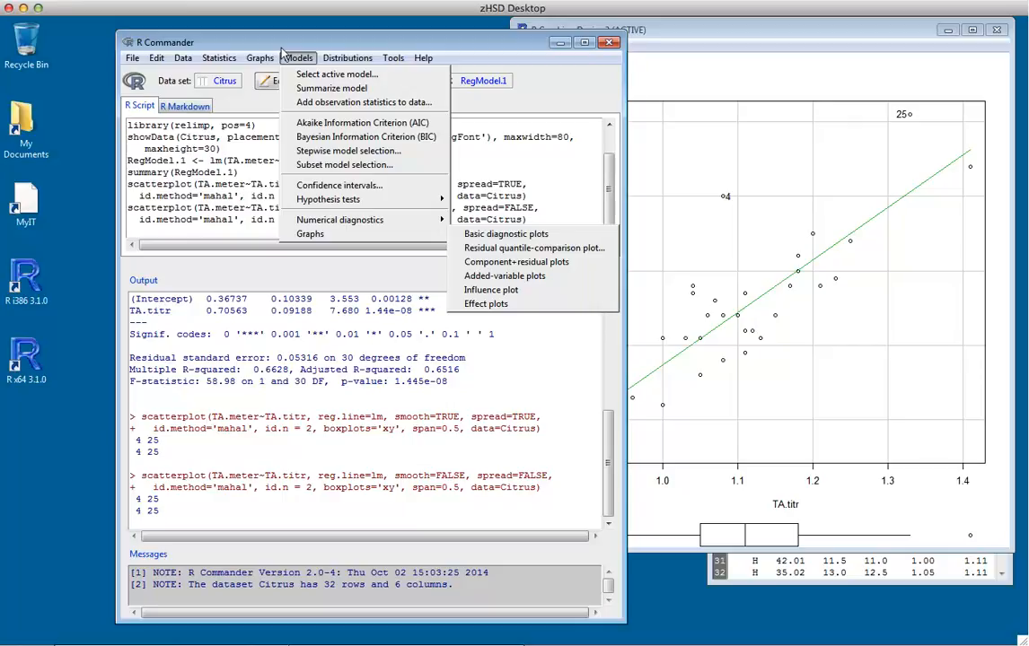
{"action": "left_click", "coordinate": [492, 232]}
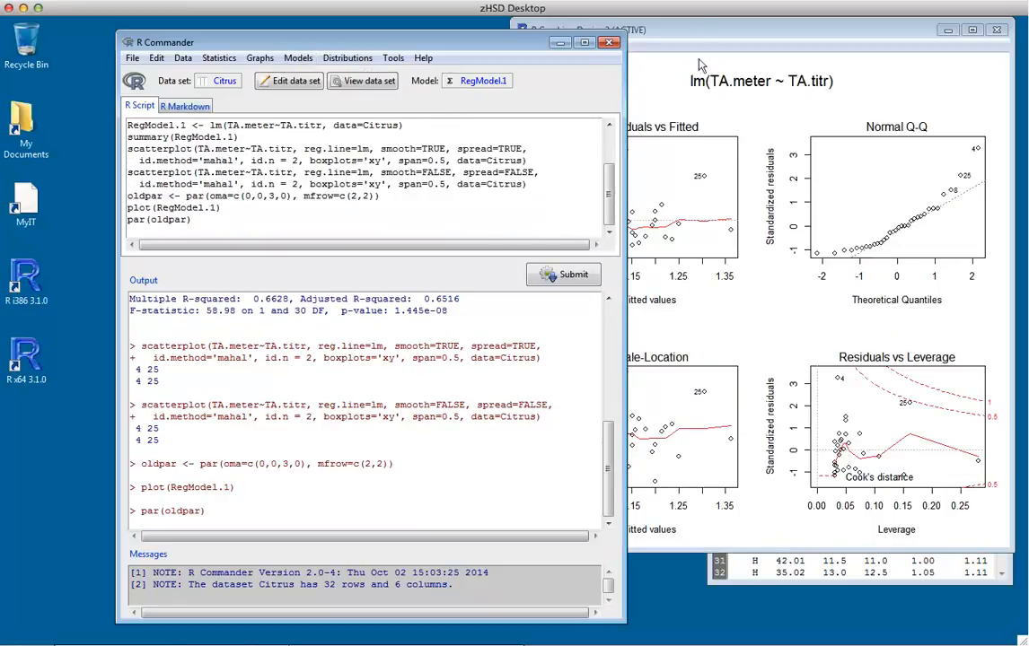
{"action": "left_click", "coordinate": [701, 28]}
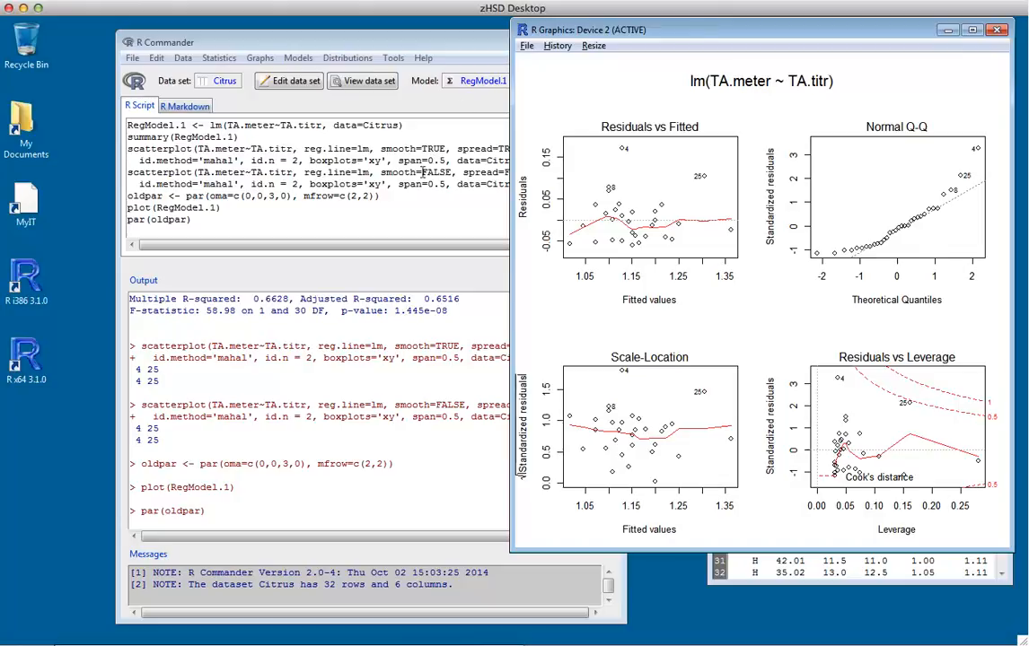
- Run a linear hypothesis test on RegModel.1 with the TA.titr coefficient set to 1 and the right-hand side set to 1
{"action": "left_click", "coordinate": [406, 306]}
{"action": "left_click_drag", "start_coordinate": [609, 437], "coordinate": [596, 392]}
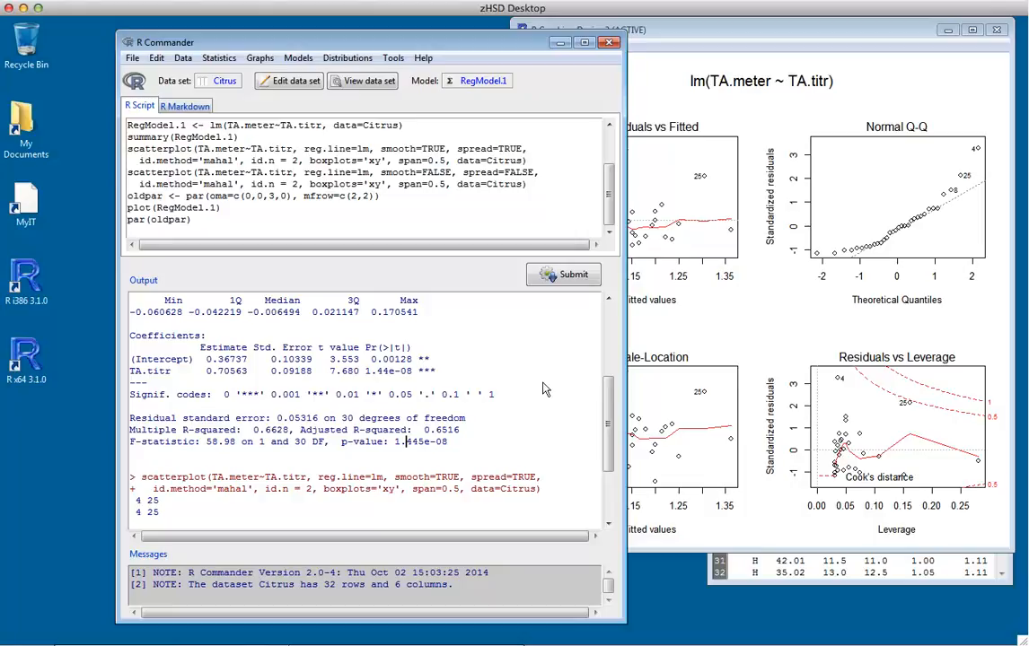
{"action": "left_click", "coordinate": [297, 55]}
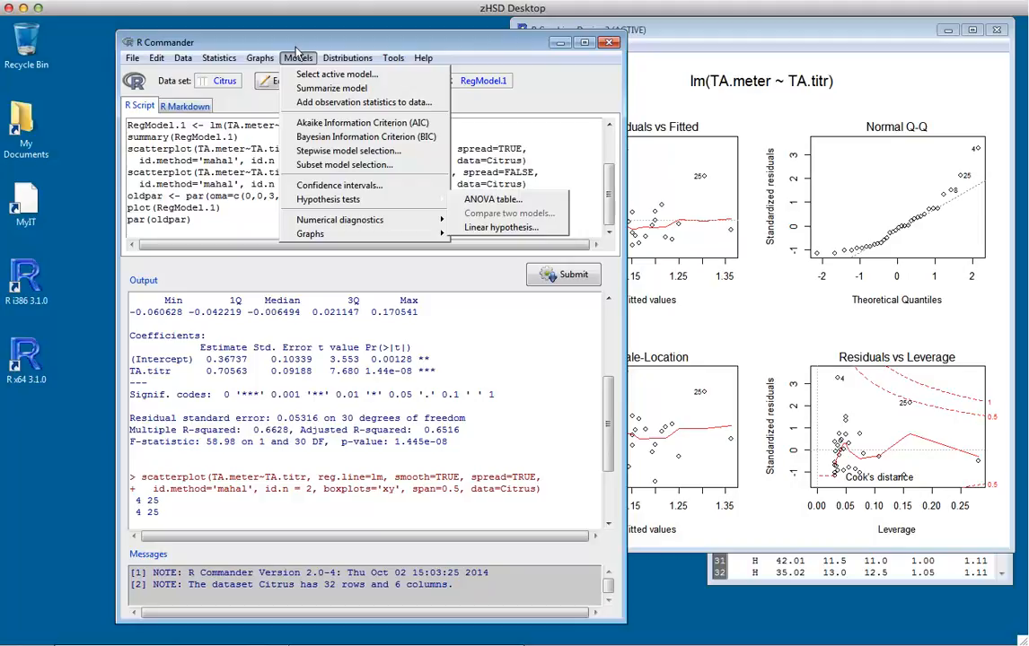
{"action": "left_click", "coordinate": [499, 227]}
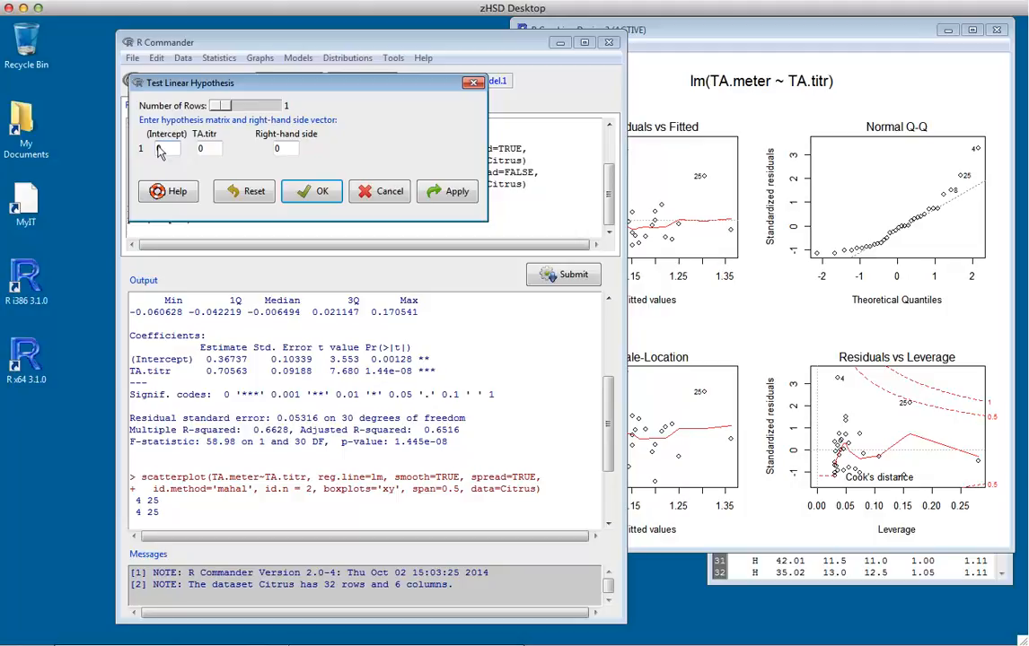
{"action": "left_click", "coordinate": [207, 149]}
{"action": "type", "text": "1"}
{"action": "double_click", "coordinate": [286, 149]}
{"action": "type", "text": "1"}
{"action": "left_click", "coordinate": [304, 187]}
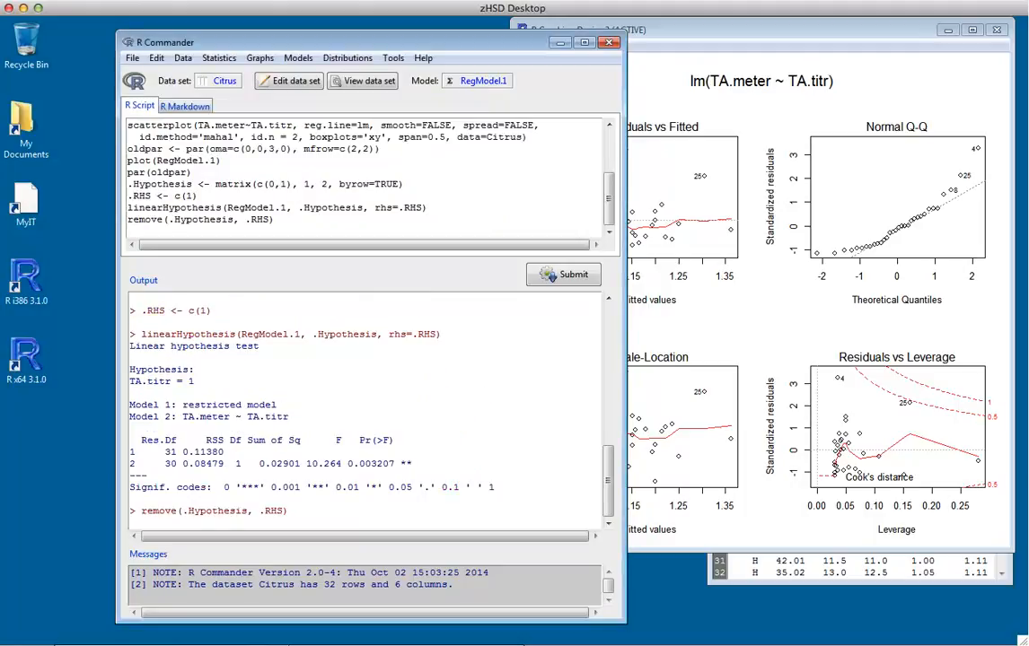